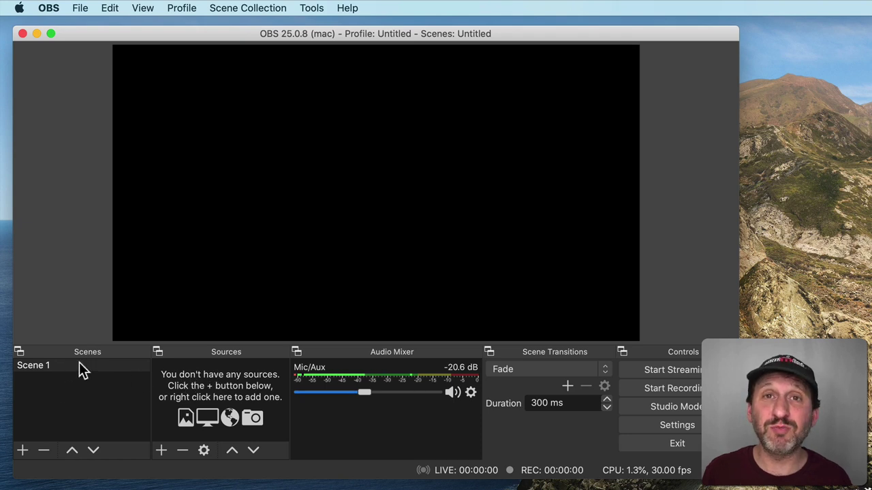
- Create a second scene titled 'Broadcast' next to Scene 1
left_click(23, 450)
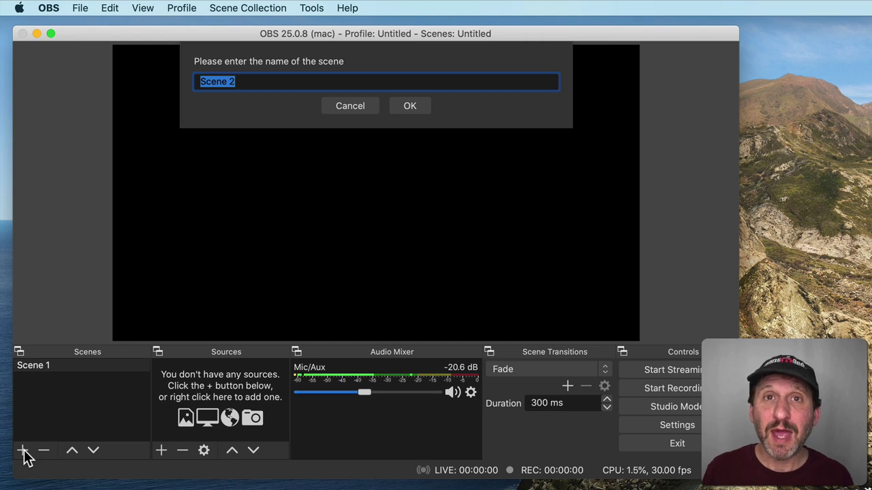
type("Broad")
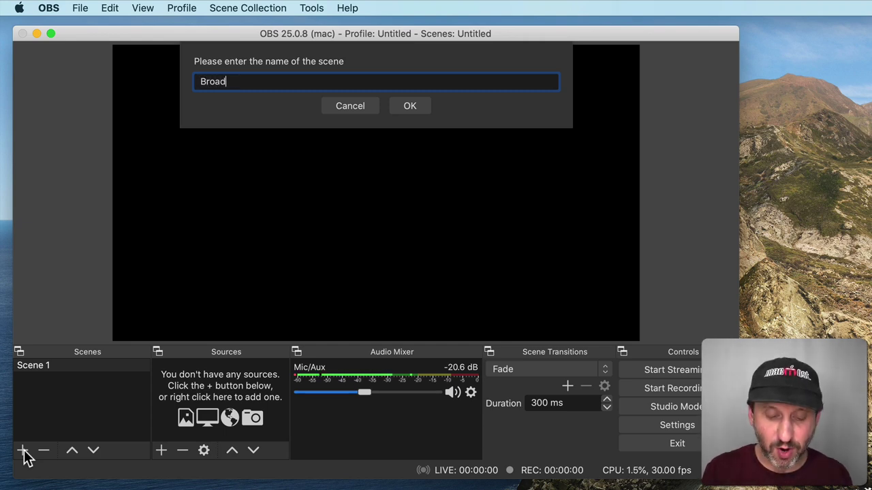
type("cast")
key("Return")
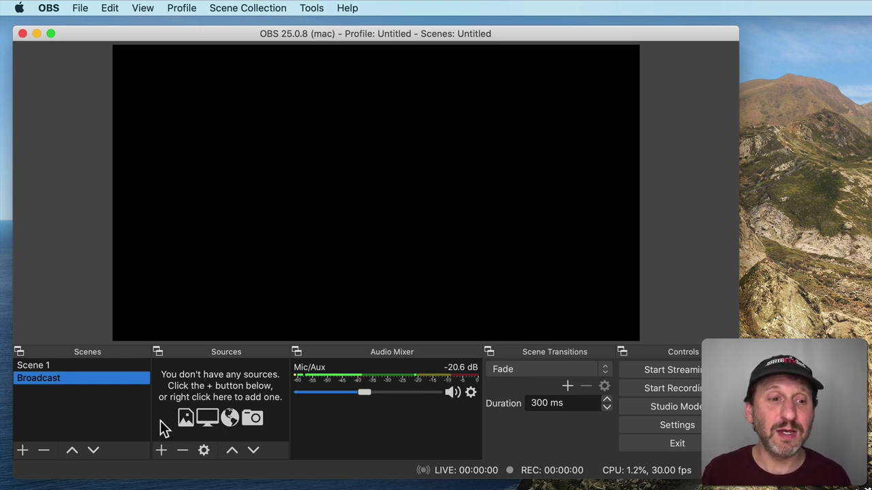
- Add a Display Capture source to the Broadcast scene, keeping Display 1 as the captured screen
left_click(163, 451)
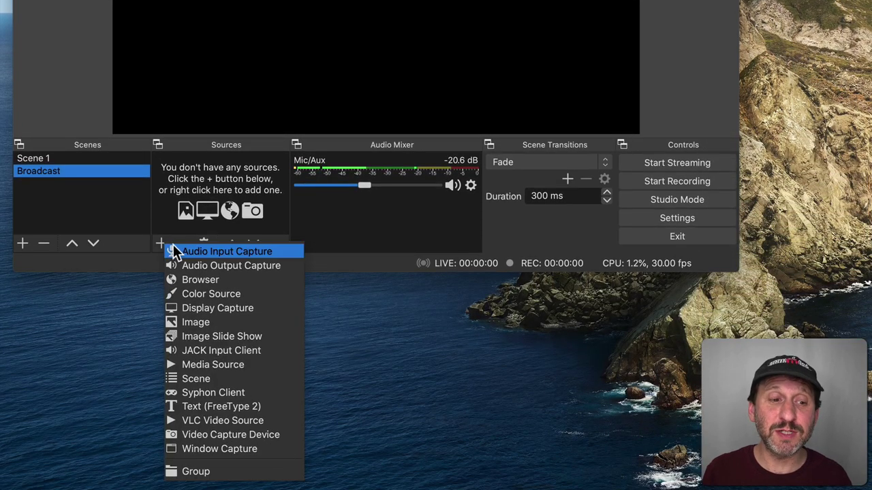
left_click(201, 307)
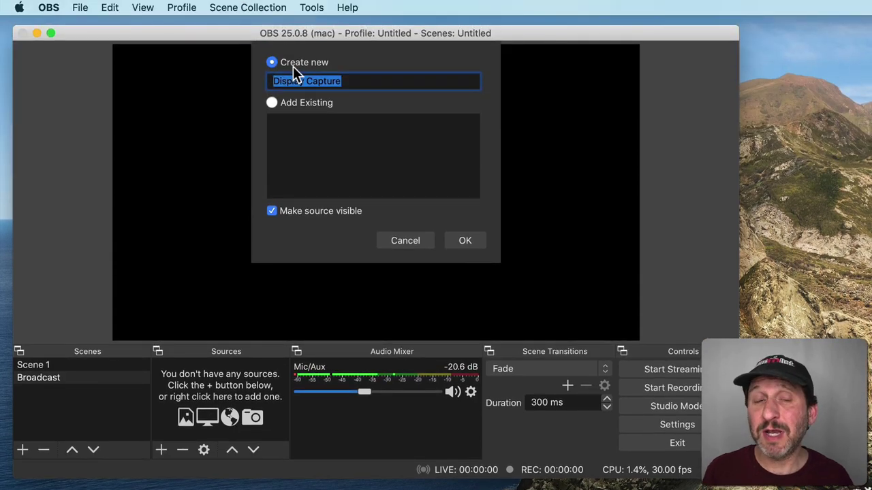
left_click(456, 243)
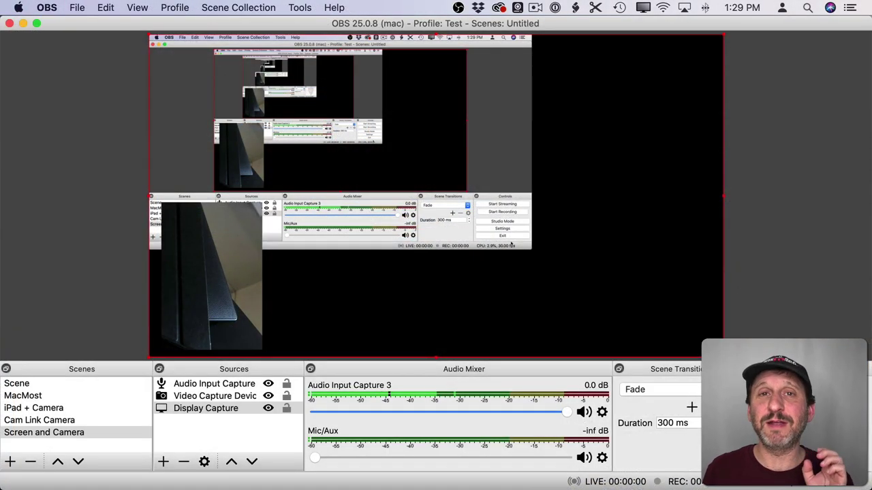
mouse_move(771, 485)
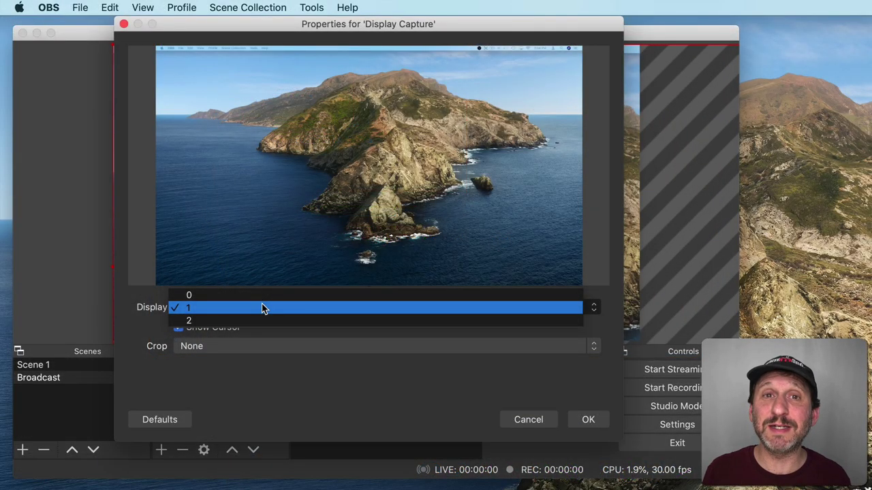
left_click(258, 268)
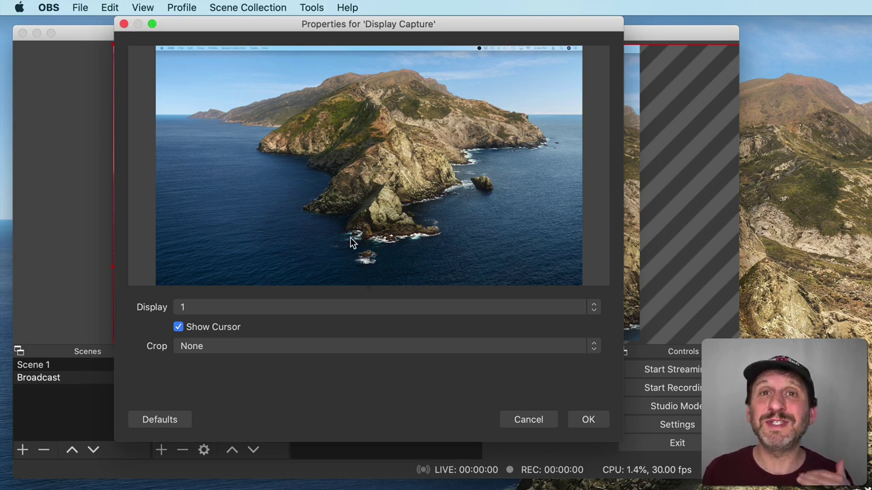
- Confirm the Display Capture source and check that Settings > Video uses a 1280x720 canvas
left_click(585, 419)
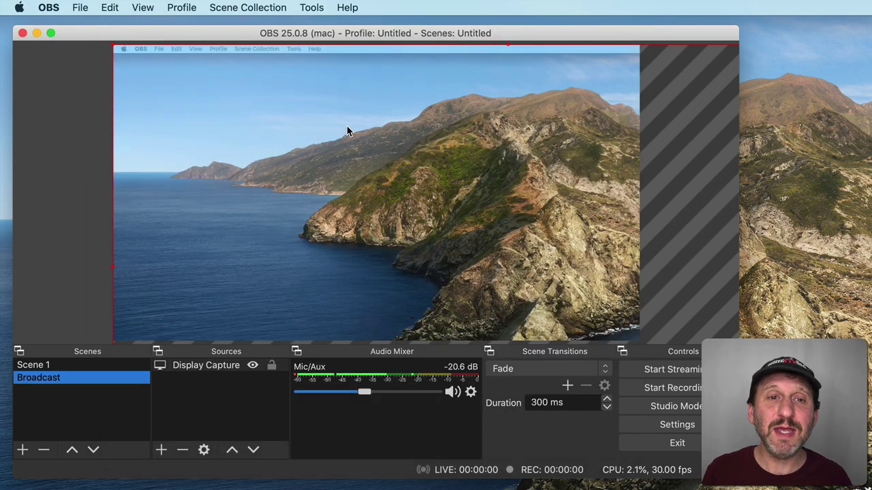
left_click_drag(360, 129, 375, 117)
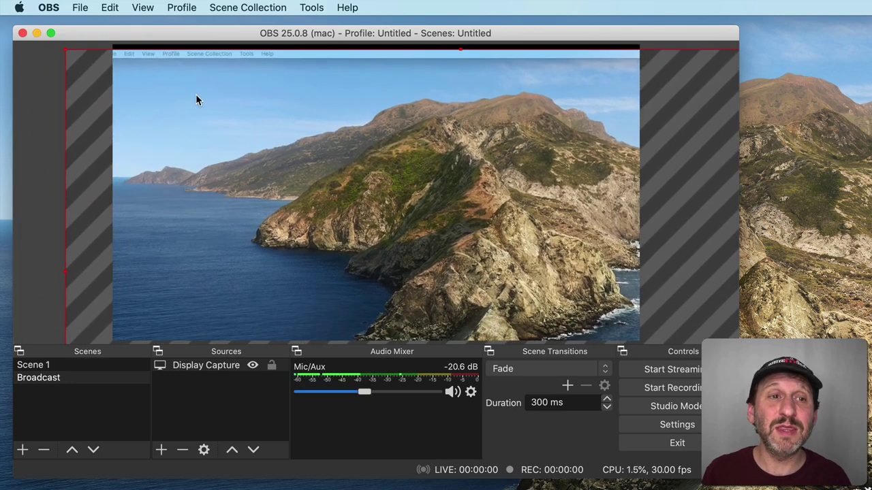
left_click(691, 424)
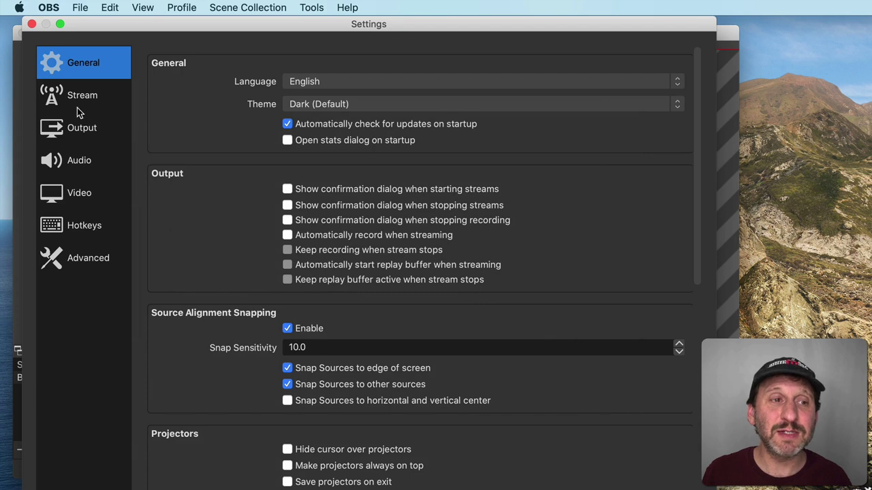
left_click(89, 194)
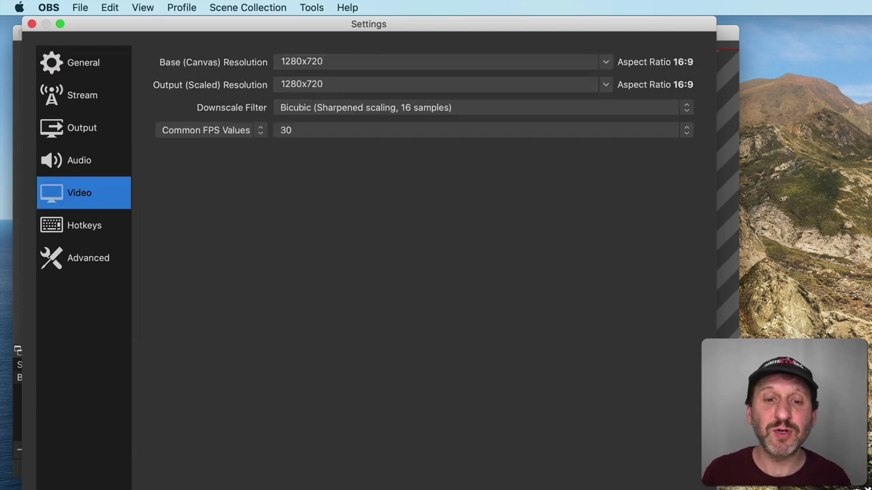
left_click(709, 473)
- Resize the desktop capture with its corner handles so it exactly fills the canvas
left_click_drag(317, 329, 364, 268)
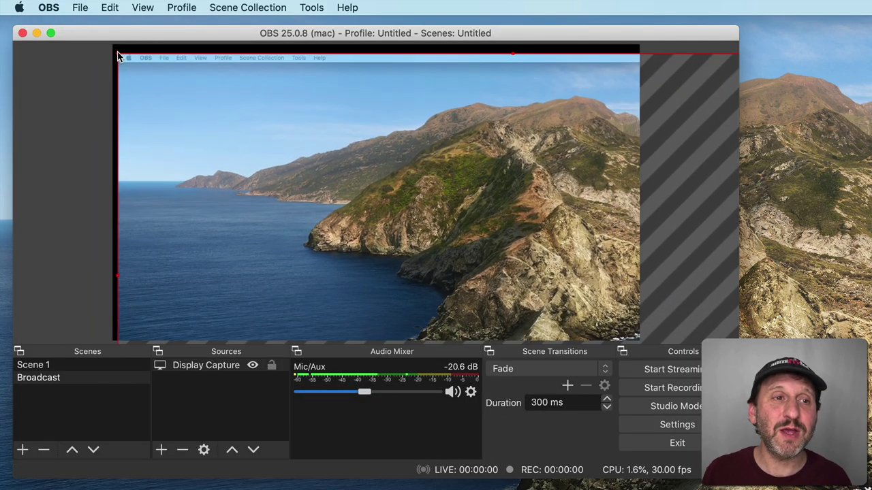
left_click_drag(122, 55, 294, 84)
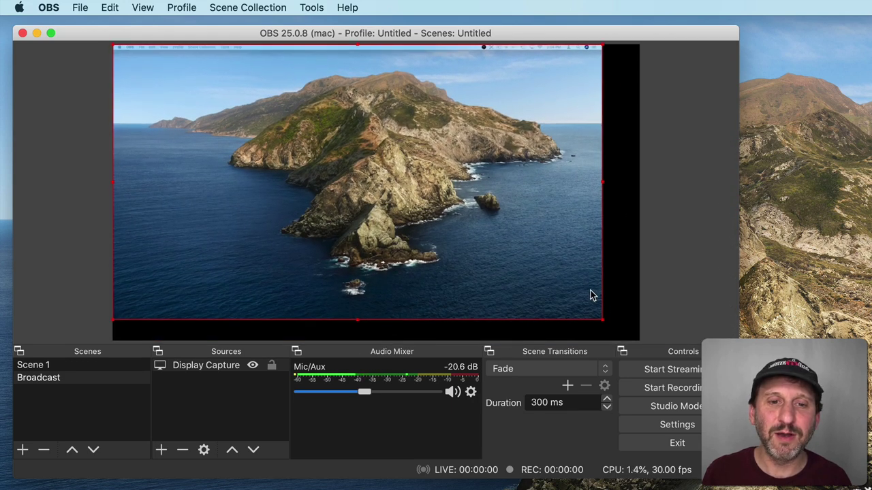
left_click_drag(602, 321, 638, 337)
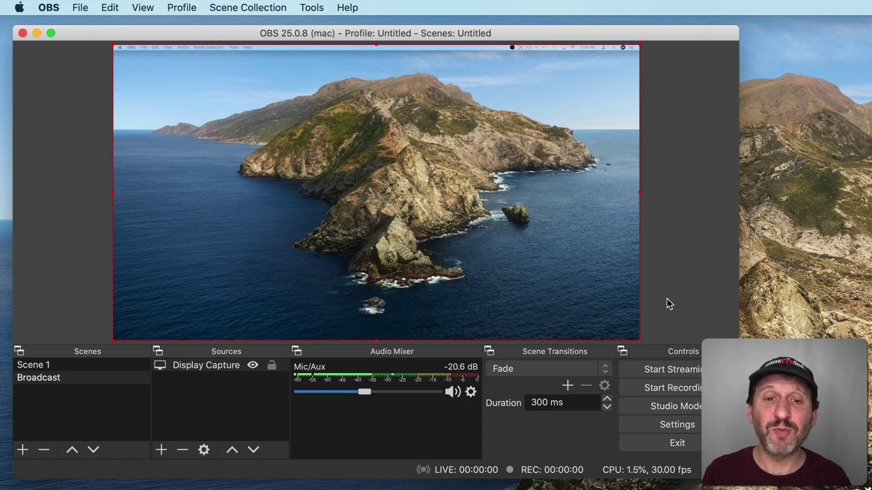
mouse_move(639, 340)
left_mouse_down()
mouse_move(483, 311)
mouse_move(456, 294)
mouse_move(541, 323)
mouse_move(630, 338)
left_mouse_up()
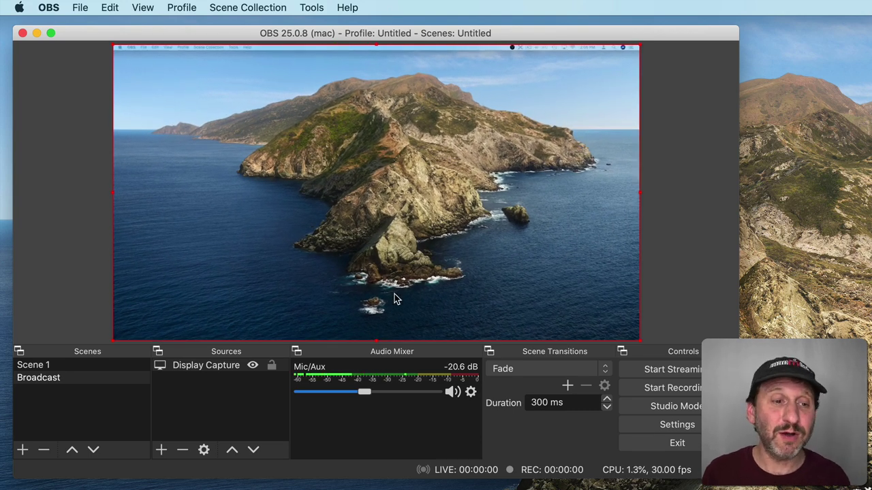
- Add a Video Capture Device source named 'Webcam' using the Logitech BRIO #2 camera
left_click(161, 450)
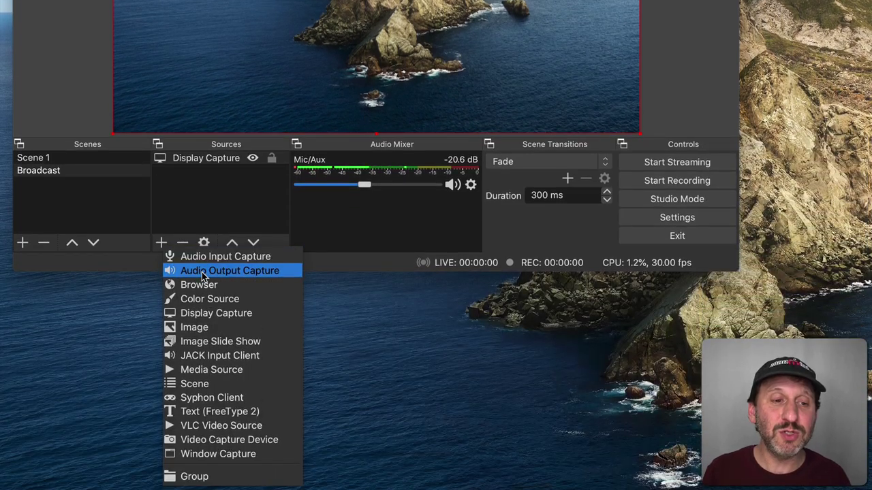
left_click(230, 440)
type("Webcam")
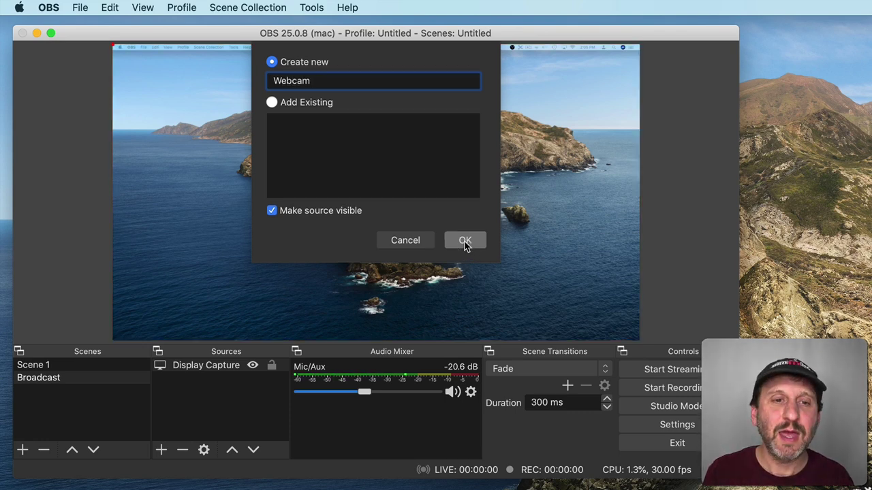
left_click(465, 235)
left_click(261, 310)
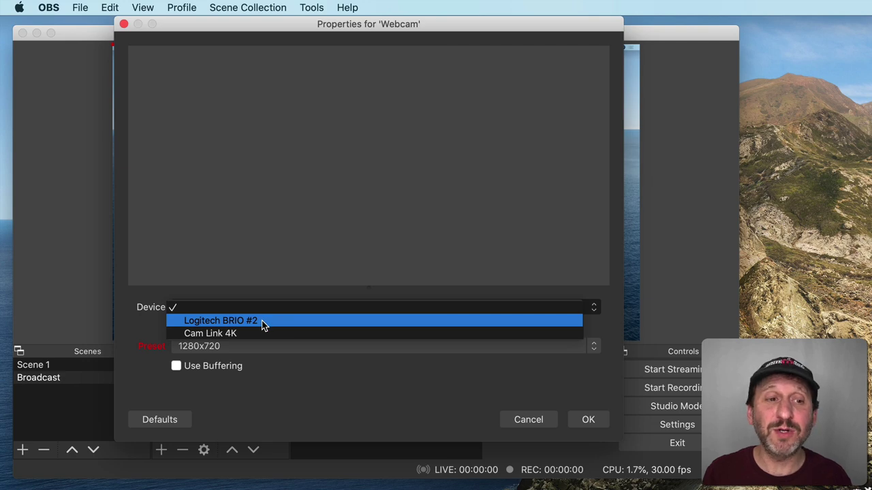
left_click(262, 324)
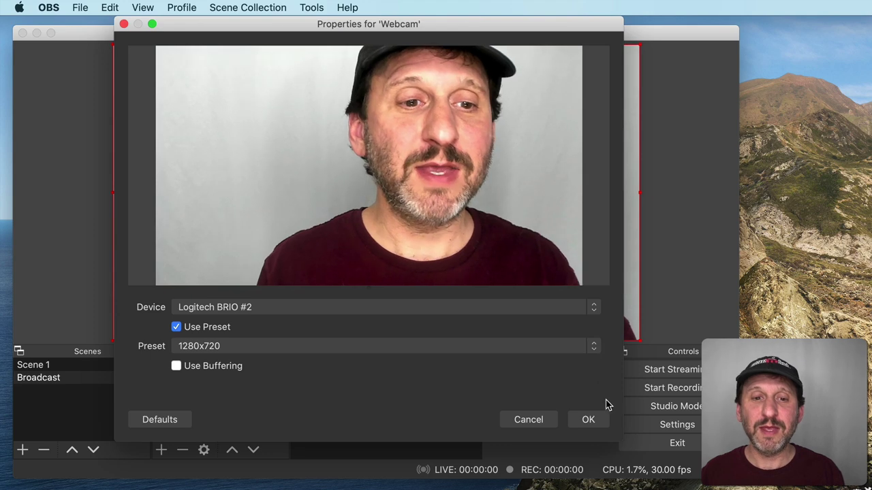
left_click(589, 419)
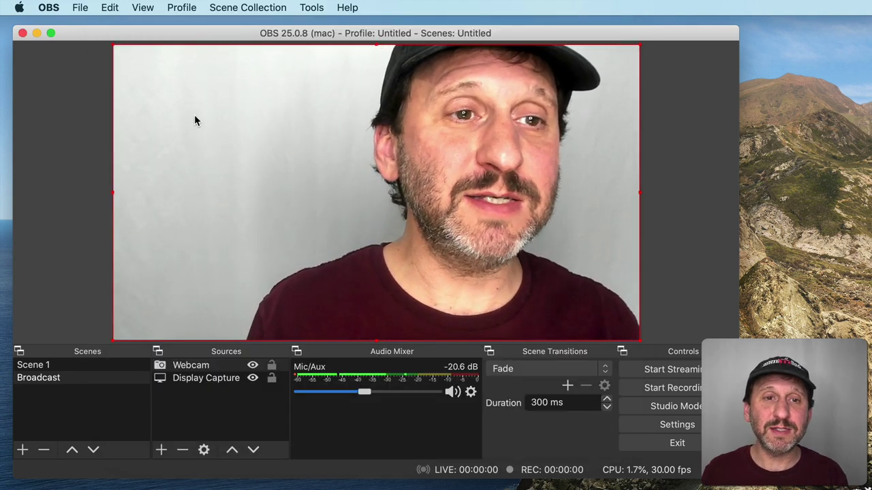
- Shrink the webcam into a bottom-right inset over the desktop and crop its left side
left_click_drag(195, 117, 285, 194)
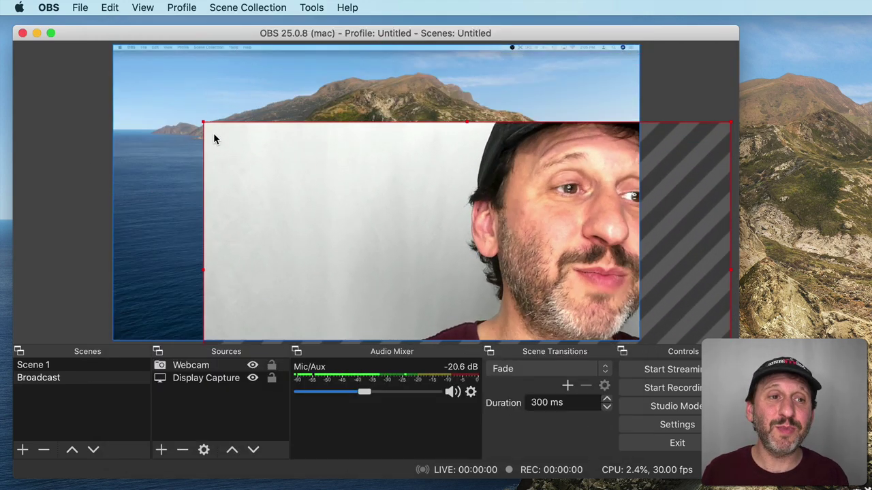
left_click_drag(204, 123, 334, 181)
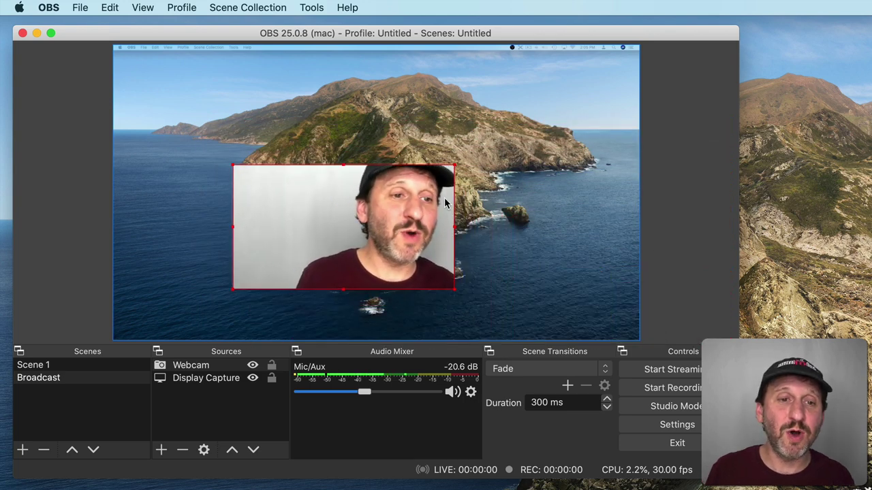
left_click_drag(455, 167, 409, 191)
left_click_drag(345, 269, 578, 317)
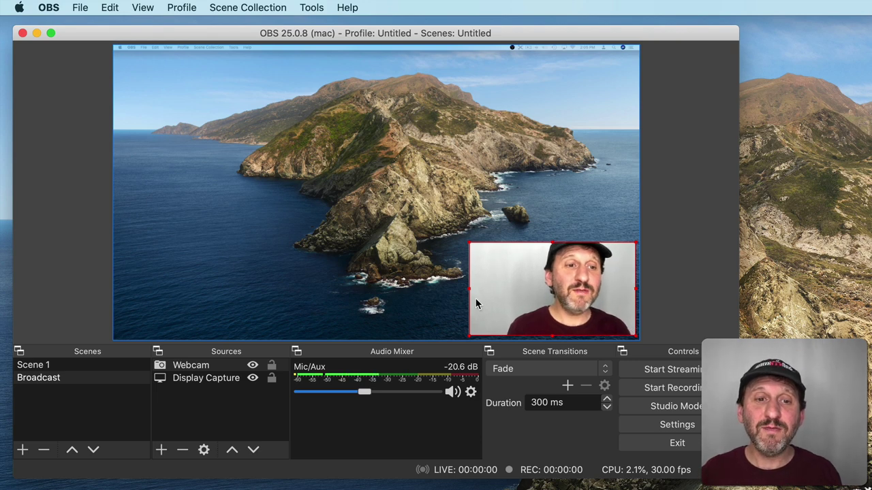
left_click_drag(468, 289, 514, 293)
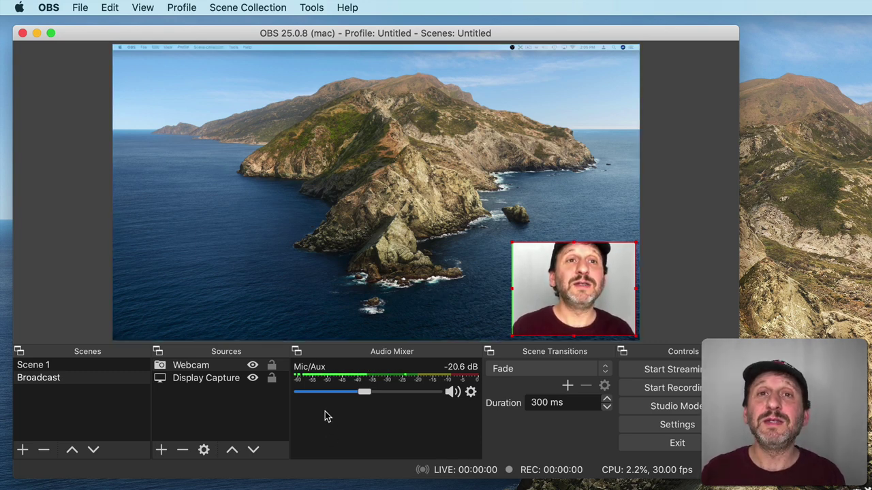
- Lower the Mic/Aux fader, then raise it back to about -11.8 dB
left_click(195, 368)
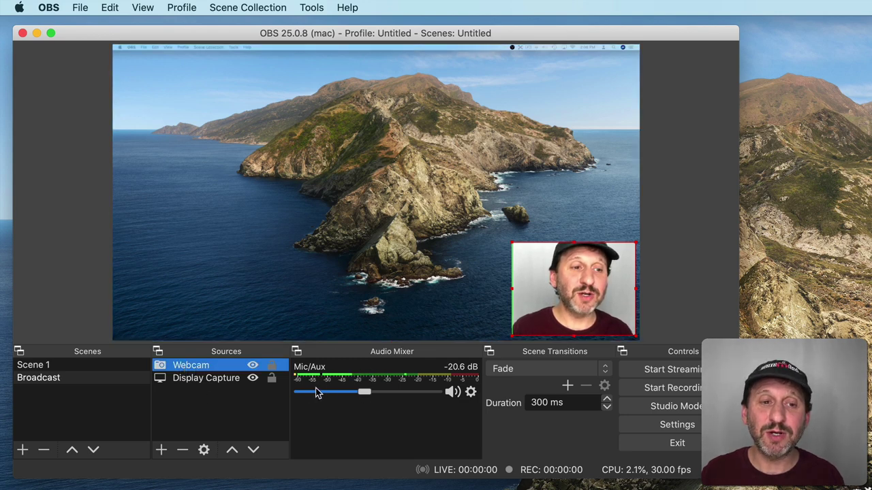
left_click_drag(364, 393, 324, 404)
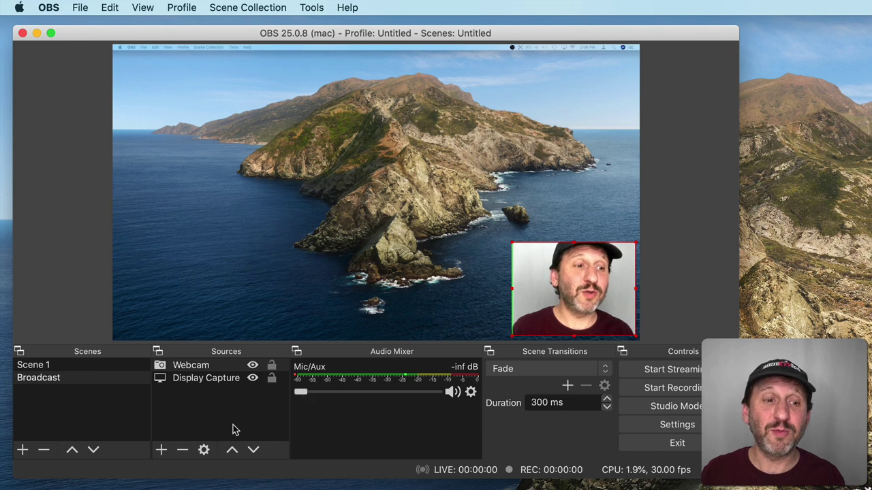
left_click(160, 453)
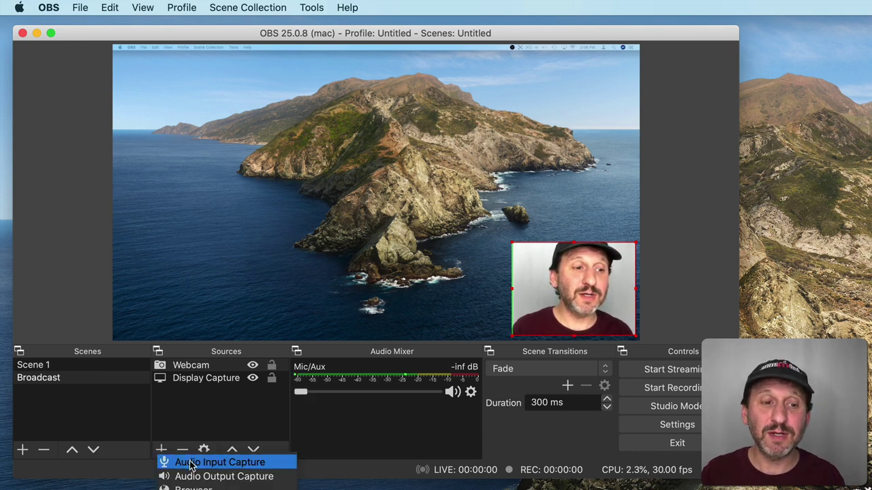
left_click(184, 423)
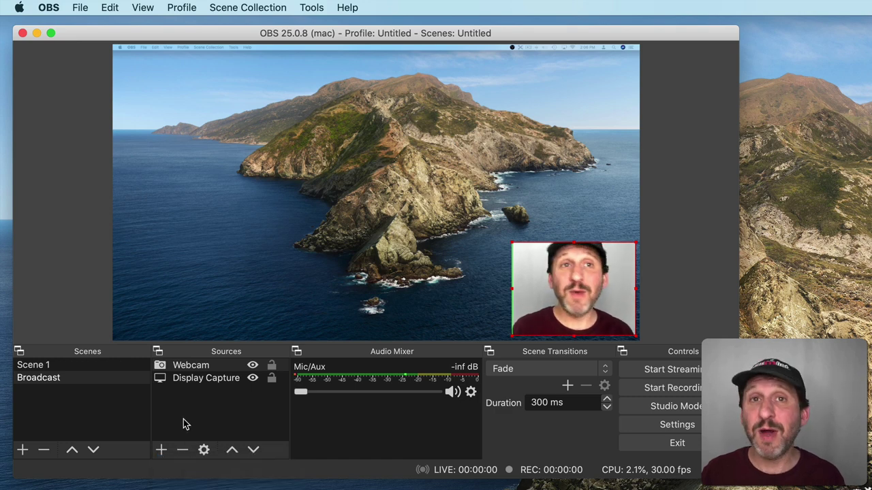
left_click_drag(301, 393, 384, 389)
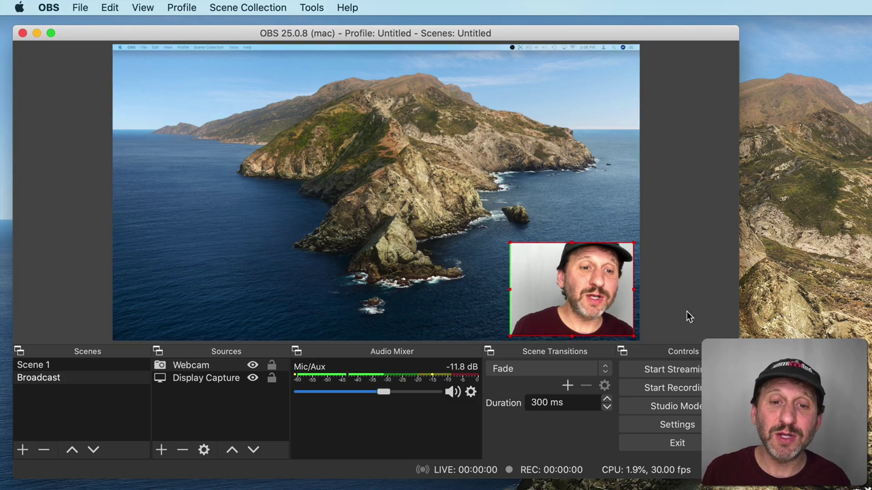
- Keep YouTube / YouTube Gaming as the service on the Stream settings page
left_click(674, 424)
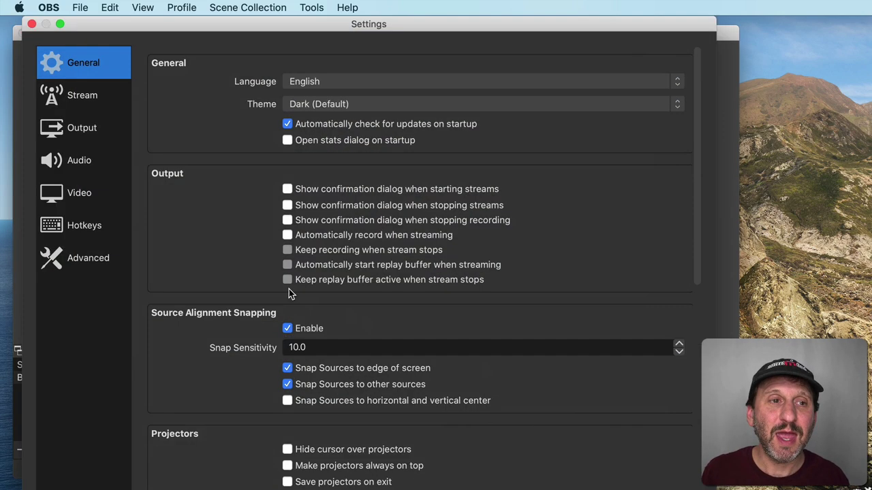
left_click(84, 101)
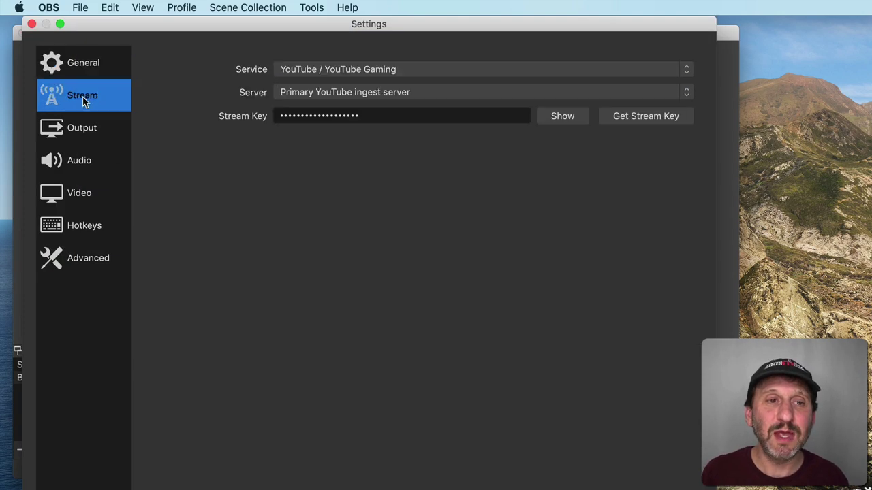
left_click(332, 73)
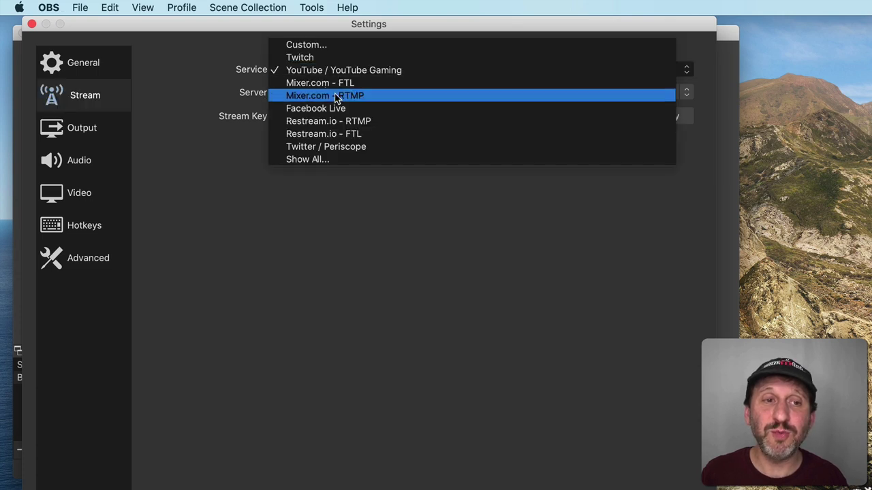
left_click(293, 71)
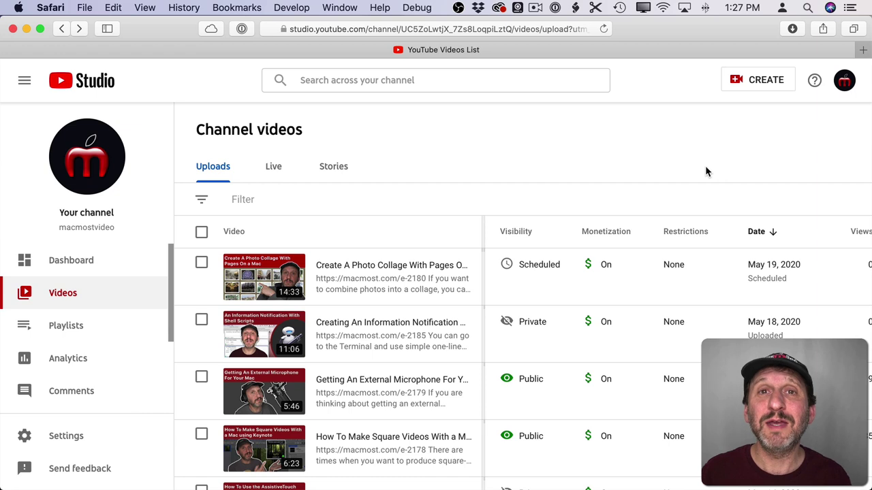
- Create a scheduled live stream in YouTube Studio and copy its stream key
left_click(753, 83)
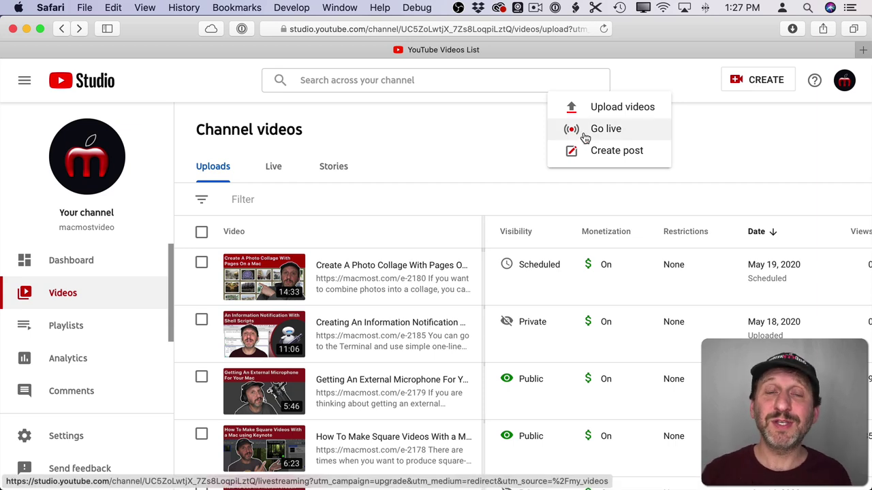
left_click(585, 134)
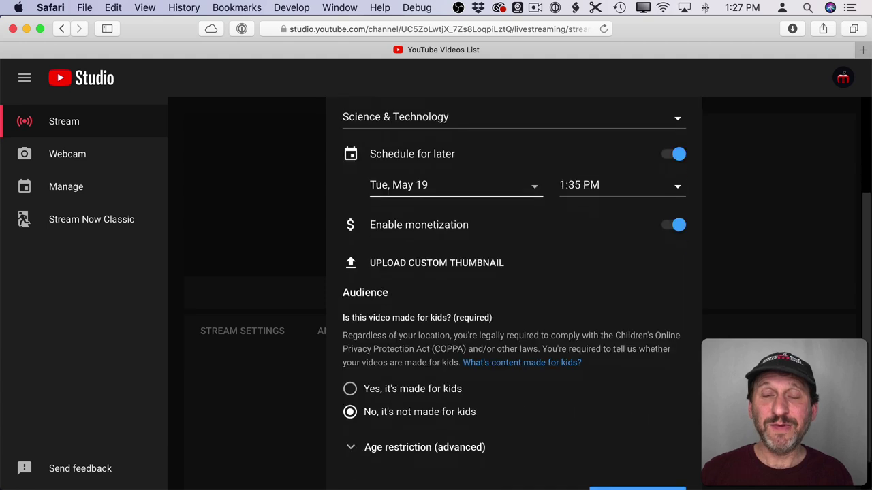
scroll(636, 409, "down", 2)
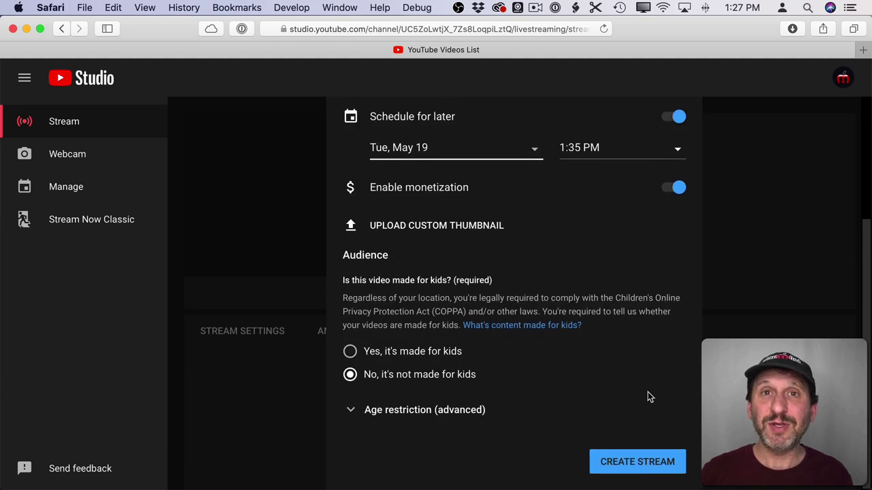
left_click(633, 463)
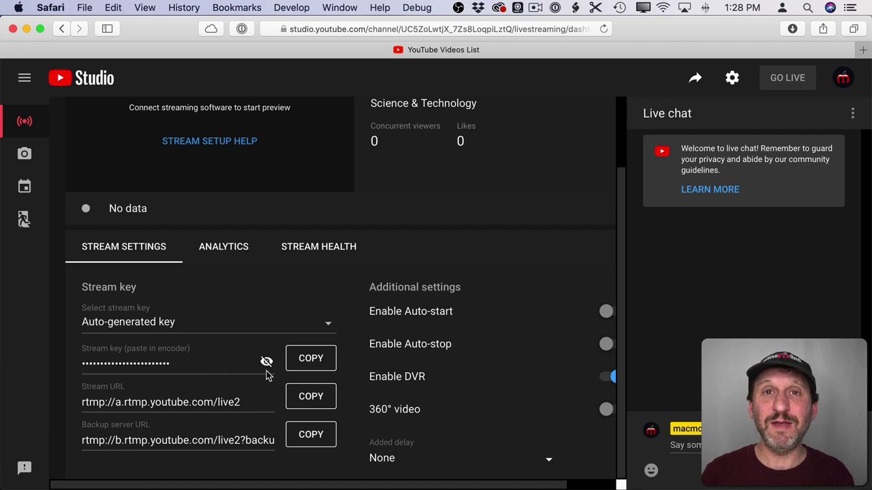
left_click(310, 359)
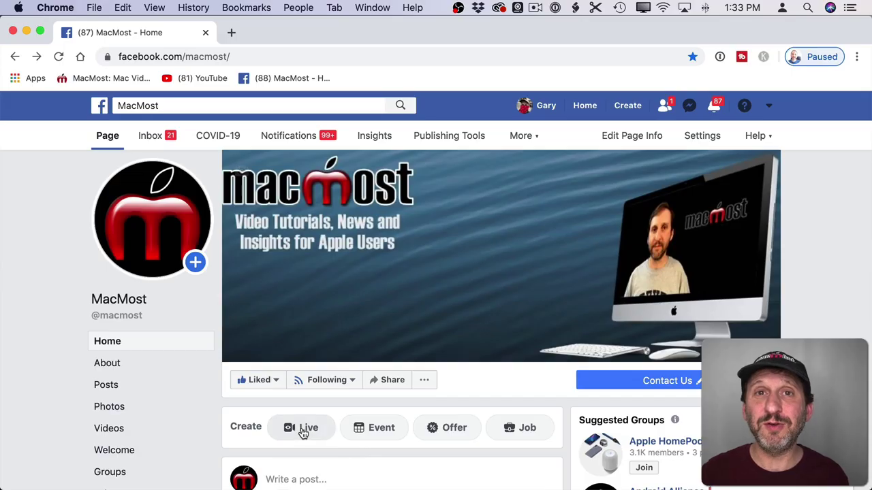
- Start a new Live video from the MacMost Facebook page's Create options
left_click(303, 434)
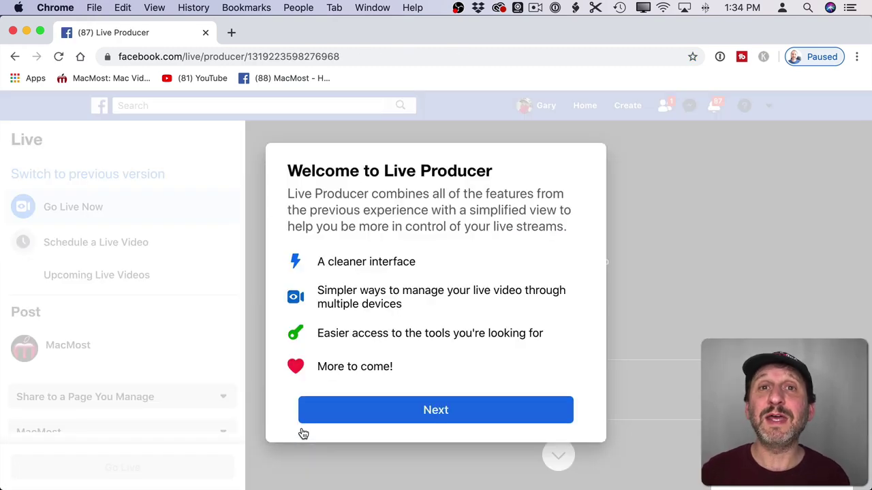
- Finish the Live Producer intro, copy the Facebook stream key, and return to OBS
left_click(360, 418)
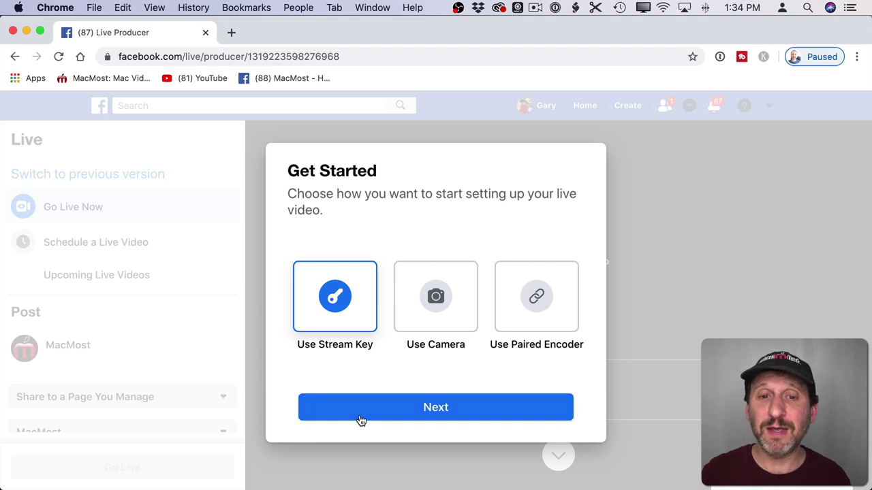
left_click(401, 411)
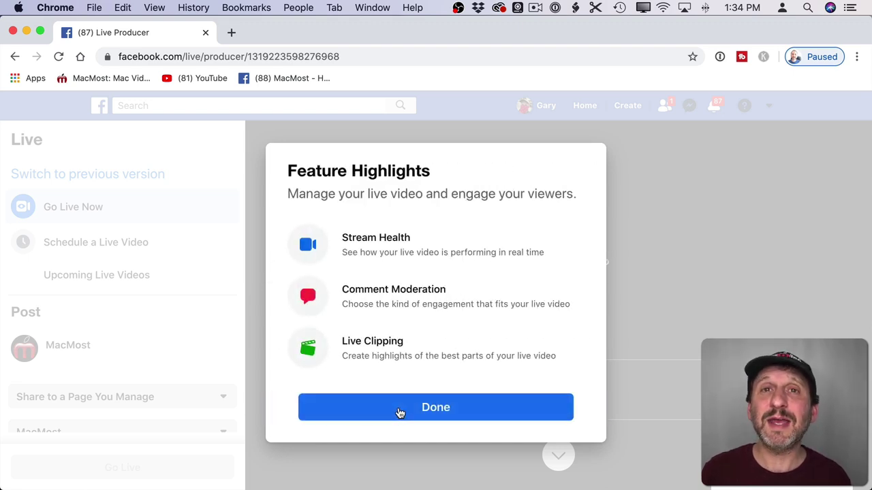
left_click(391, 407)
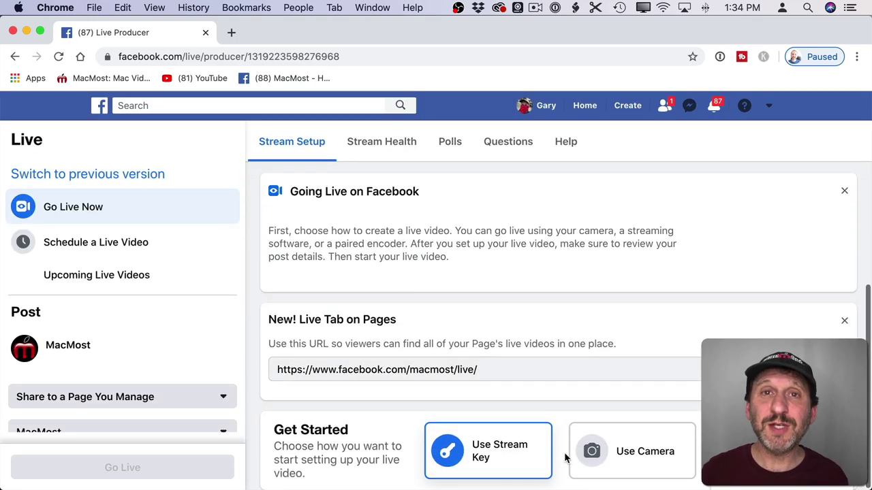
scroll(495, 444, "down", 8)
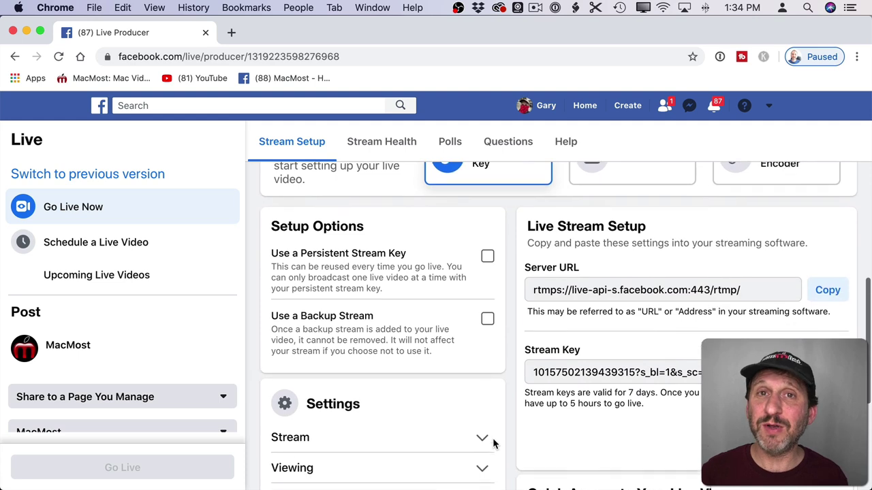
scroll(496, 444, "down", 2)
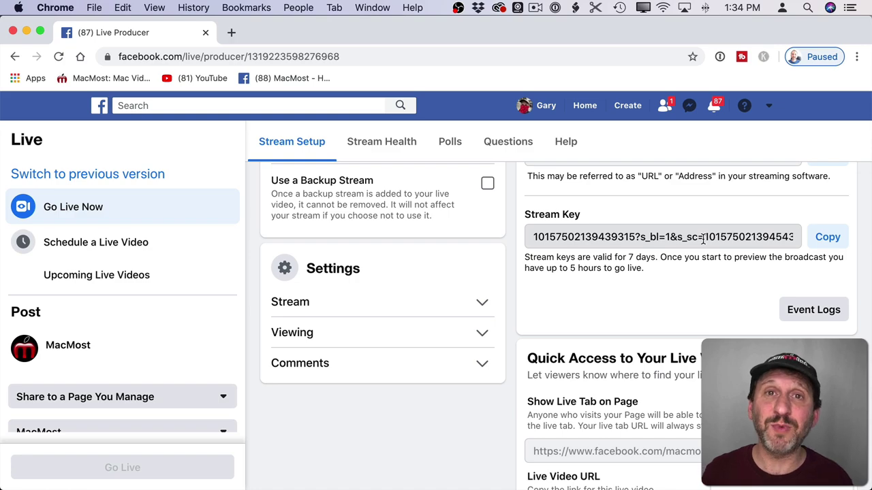
left_click(206, 473)
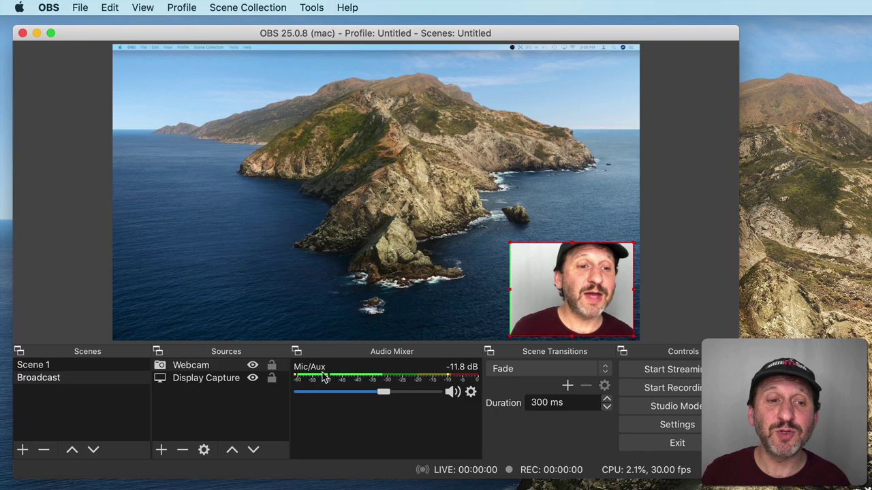
- Add a new text source to the Broadcast scene reading 'MacMost.com'
left_click(162, 451)
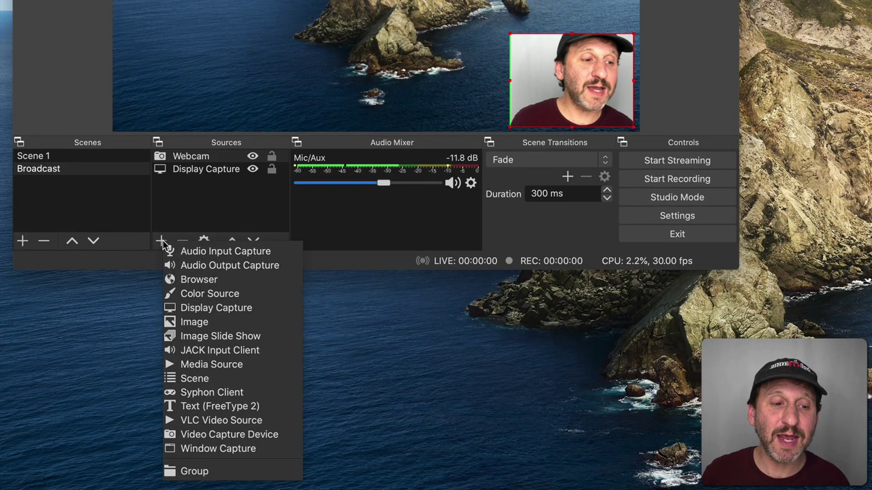
left_click(220, 406)
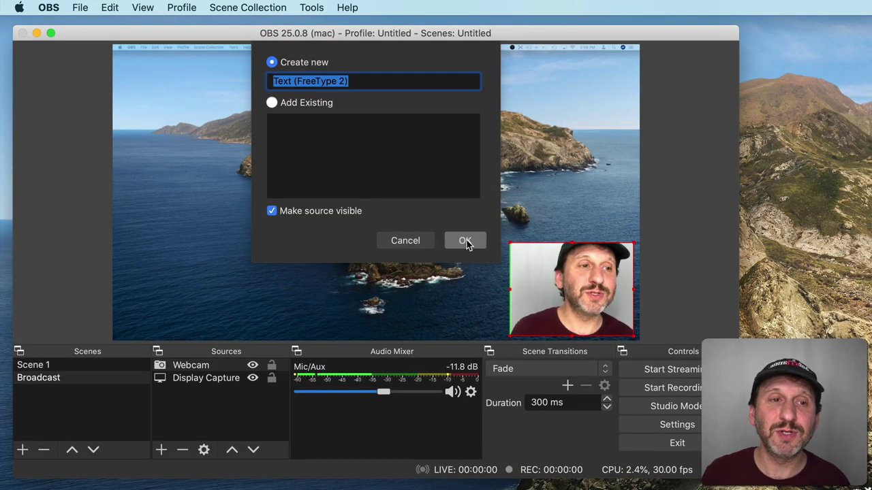
left_click(465, 242)
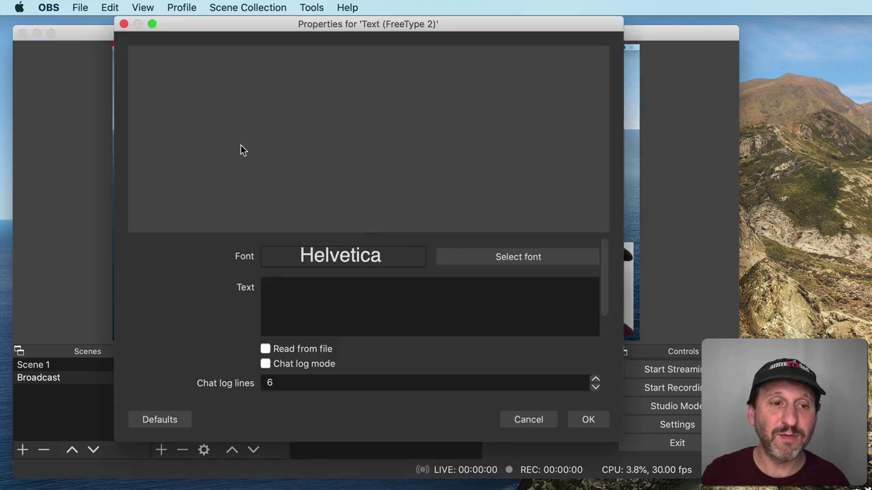
left_click(311, 294)
type("MacM")
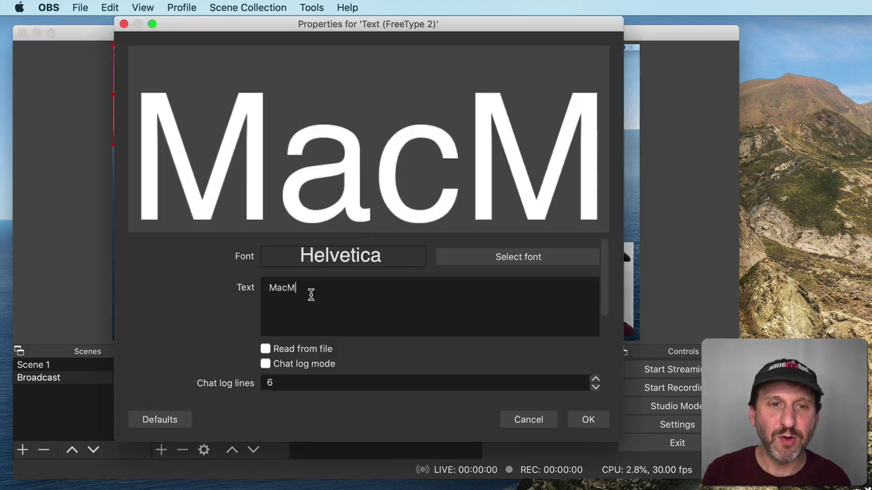
type("ost.com")
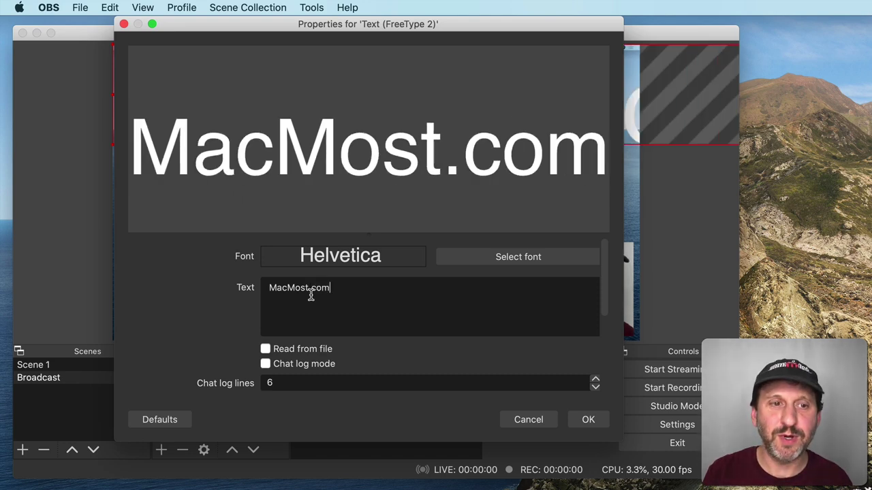
left_click(589, 421)
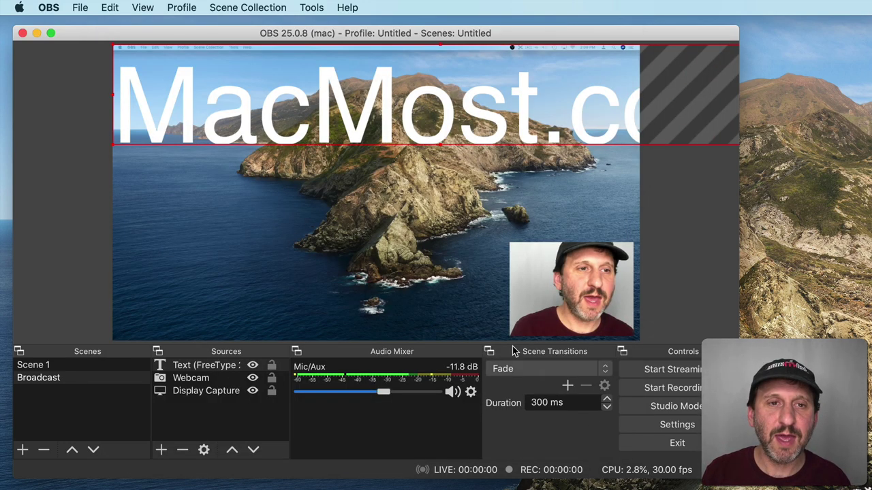
- Shrink the MacMost.com text to about half width and move it to the lower frame
left_click_drag(443, 119, 379, 180)
left_click_drag(706, 163, 402, 160)
left_click_drag(288, 151, 361, 317)
left_click(251, 369)
left_click(251, 366)
left_click(251, 366)
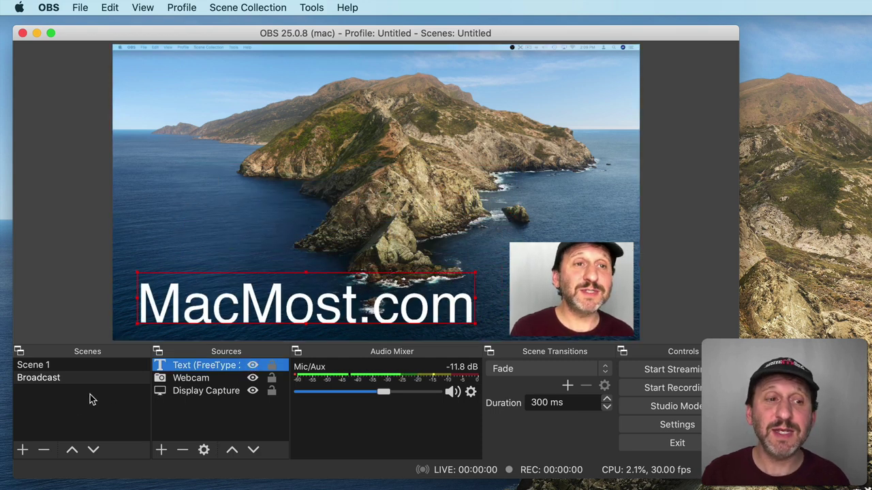
- Duplicate Broadcast as 'Broadcast 2' and move its MacMost.com title near the top
right_click(30, 380)
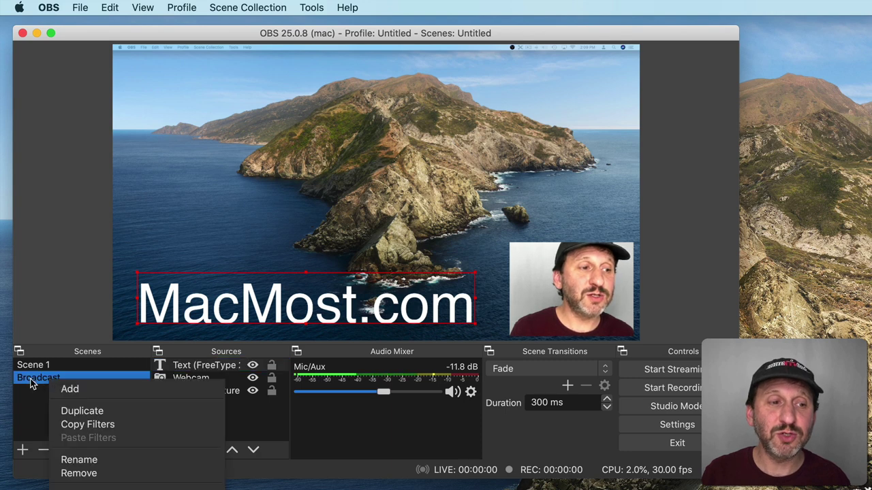
left_click(76, 409)
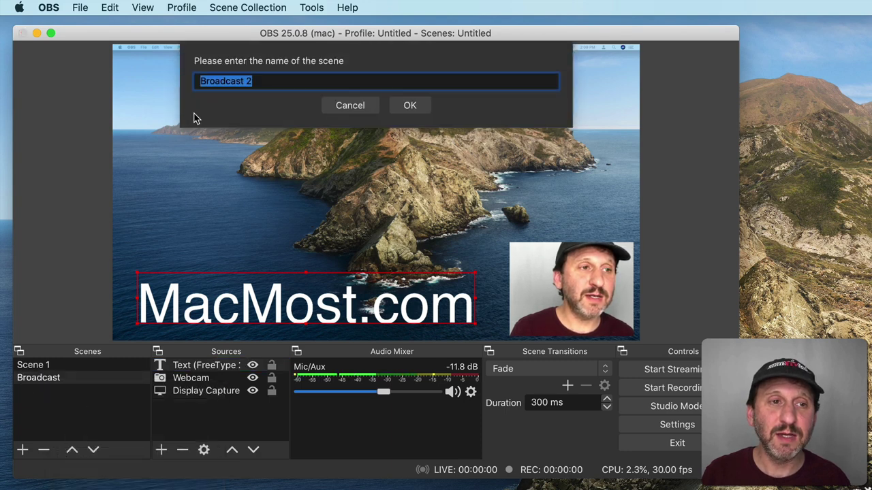
left_click(409, 108)
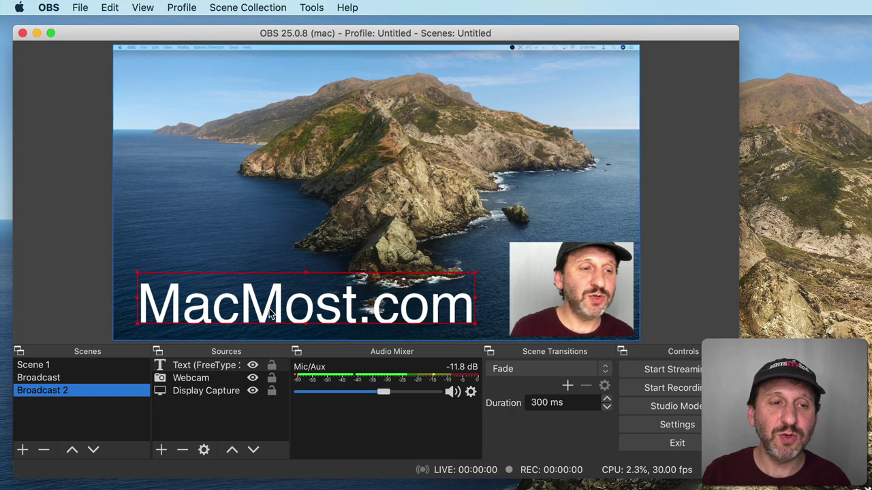
left_click_drag(257, 314, 256, 88)
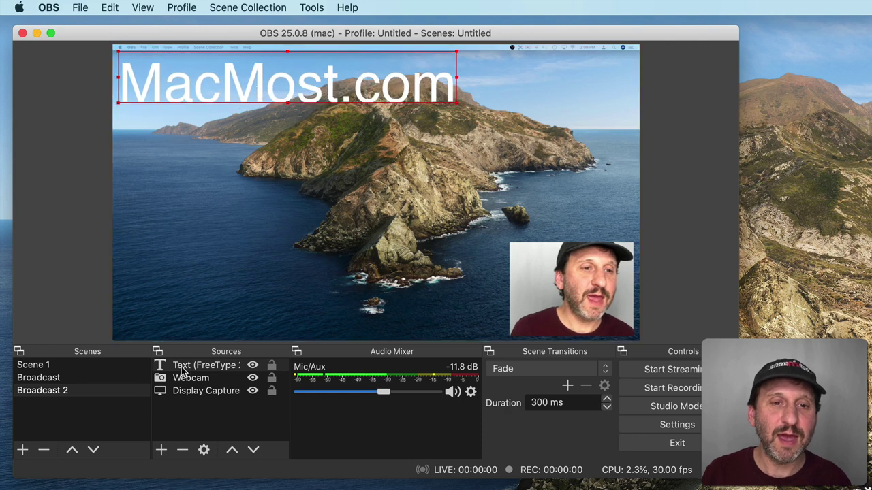
left_click_drag(573, 276, 566, 271)
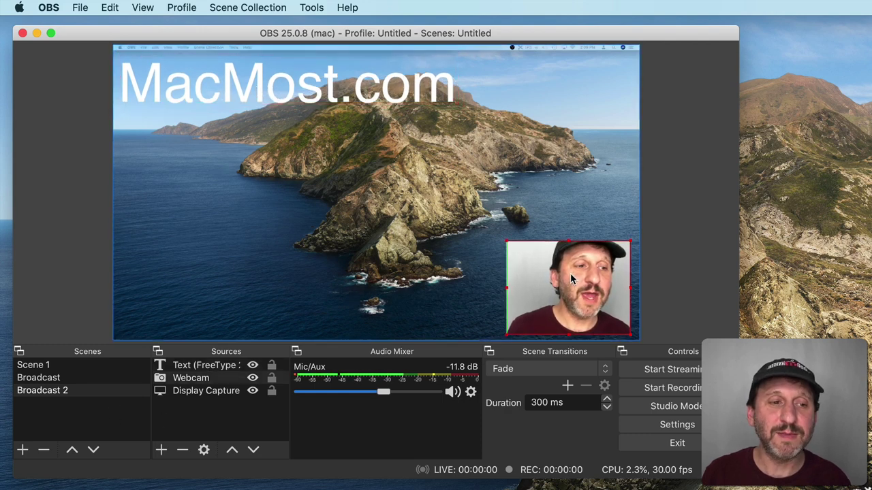
- Remove the MacMost.com text from Broadcast and move its webcam to the lower left
left_click(78, 379)
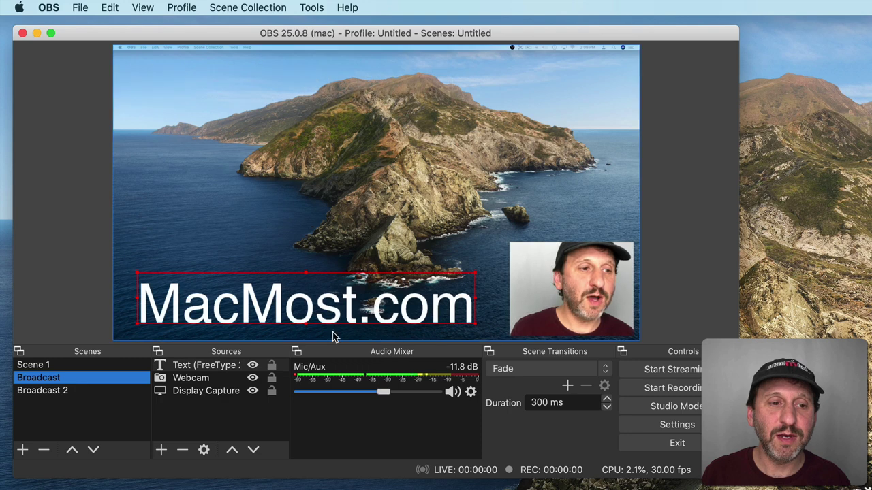
left_click(216, 366)
left_click(183, 449)
left_click(476, 257)
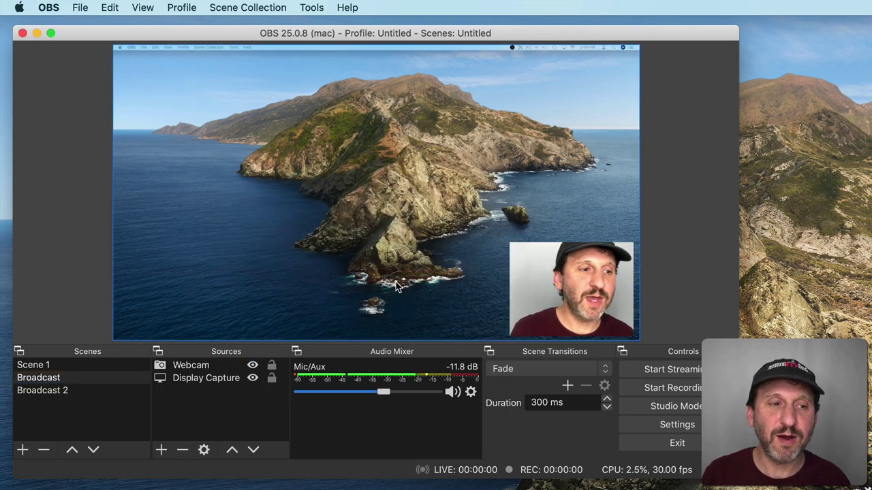
left_click_drag(574, 290, 204, 277)
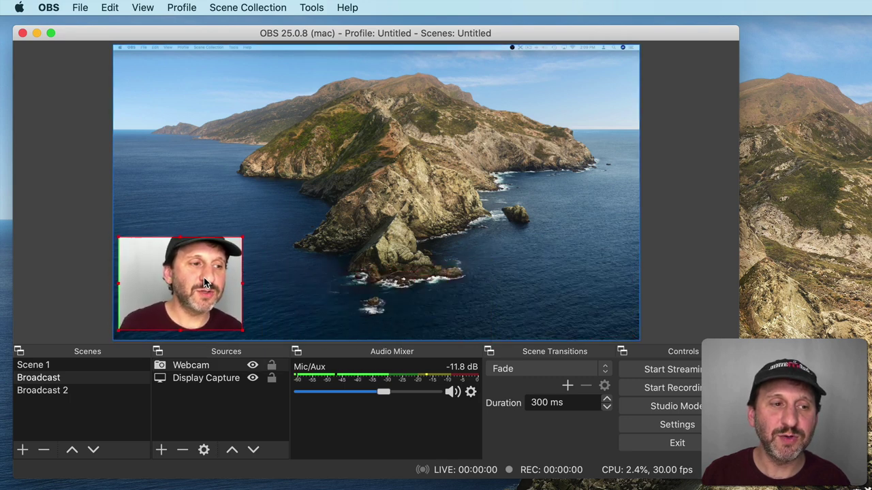
- Switch back and forth between Broadcast 2 and Broadcast to compare them
left_click(113, 392)
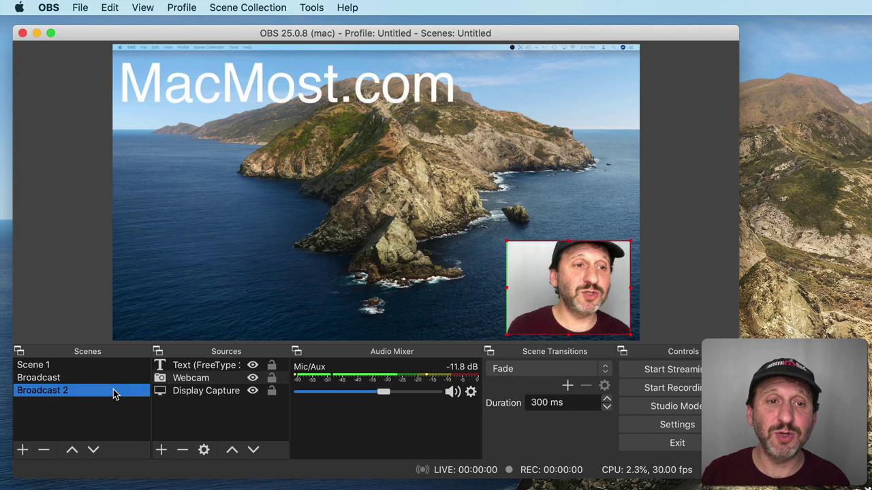
left_click(107, 380)
left_click(106, 393)
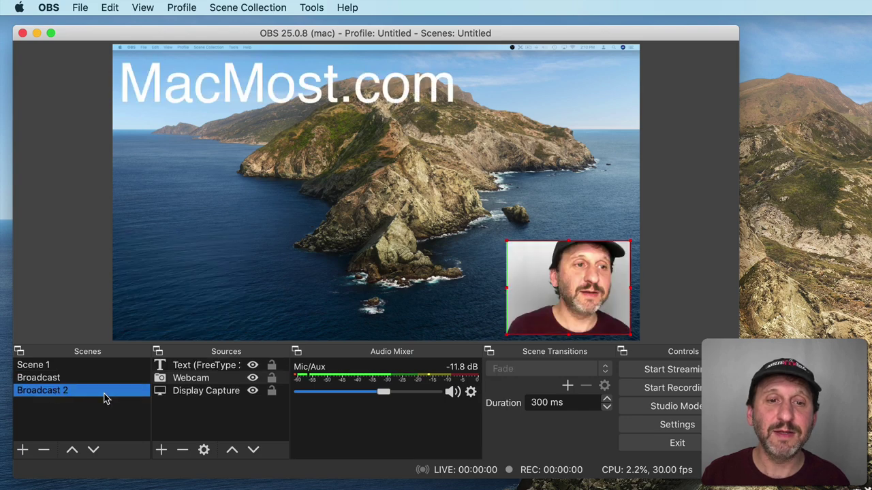
left_click(97, 380)
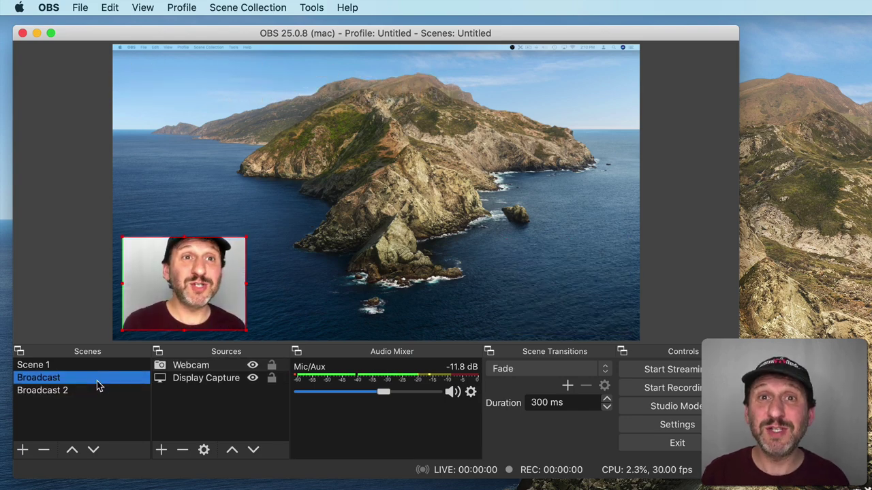
left_click(94, 394)
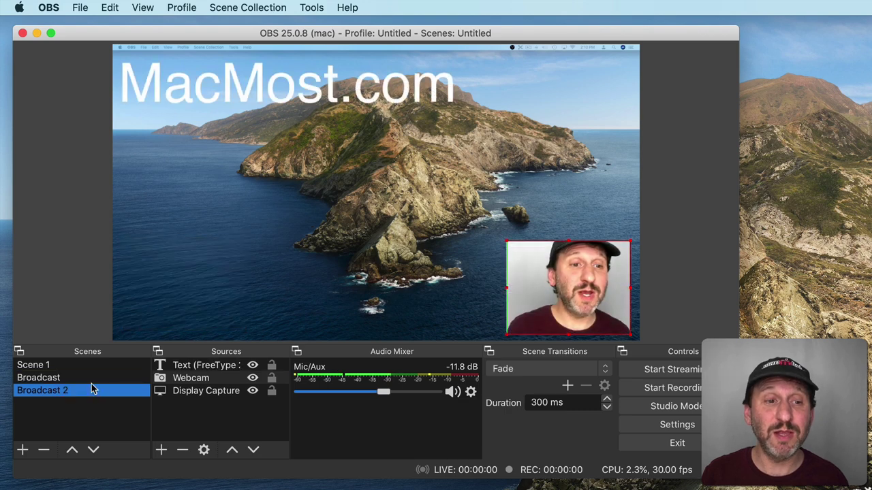
left_click(81, 381)
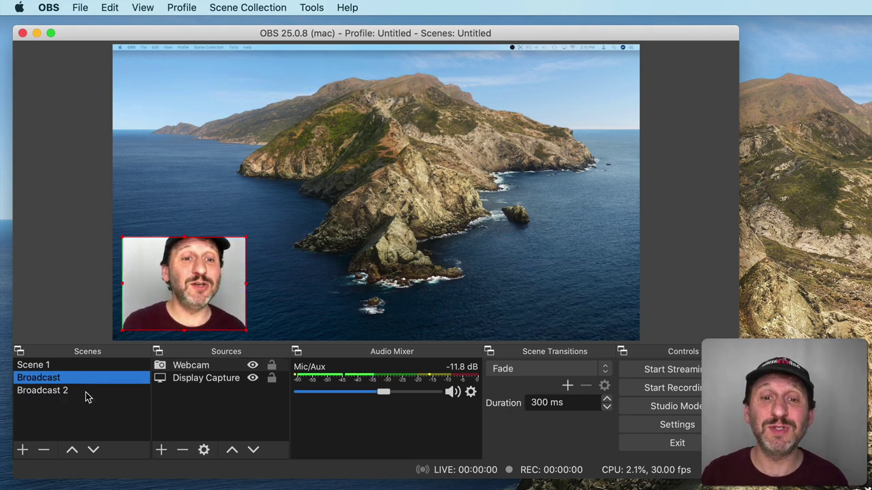
- Add a new transition named Swipe with its direction set to Down
left_click(544, 370)
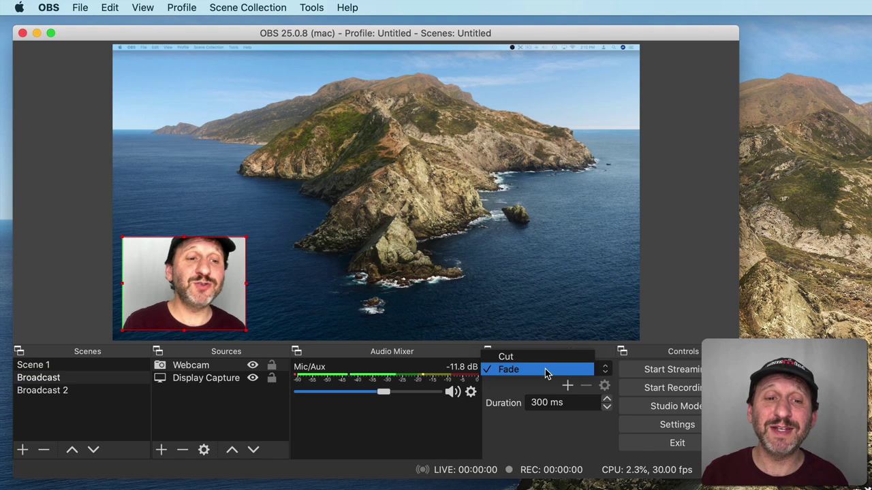
left_click(541, 370)
left_click(569, 386)
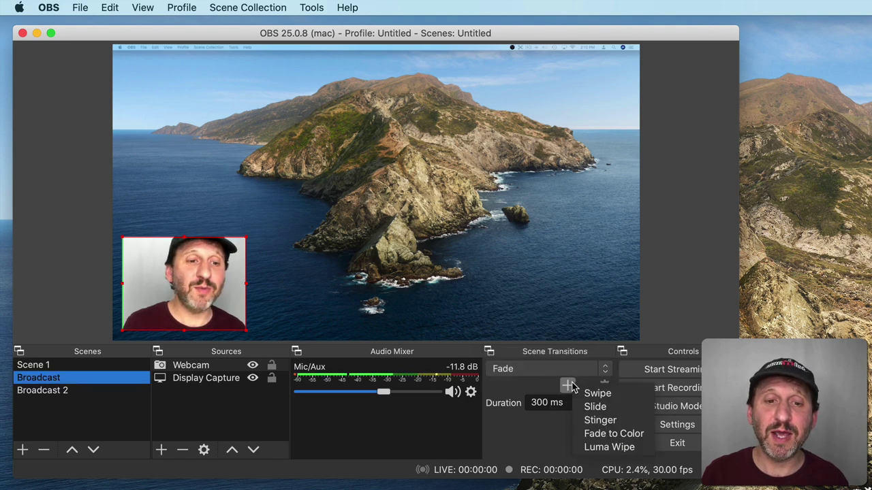
left_click(597, 395)
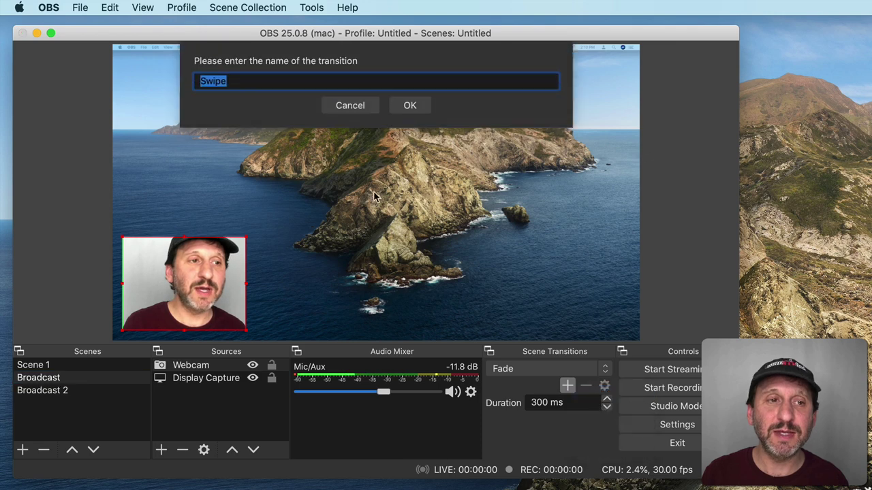
left_click(402, 100)
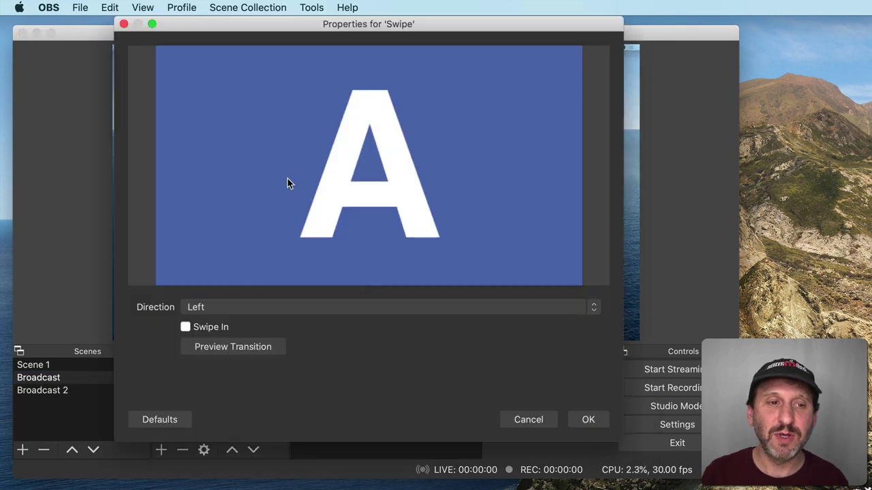
left_click(253, 307)
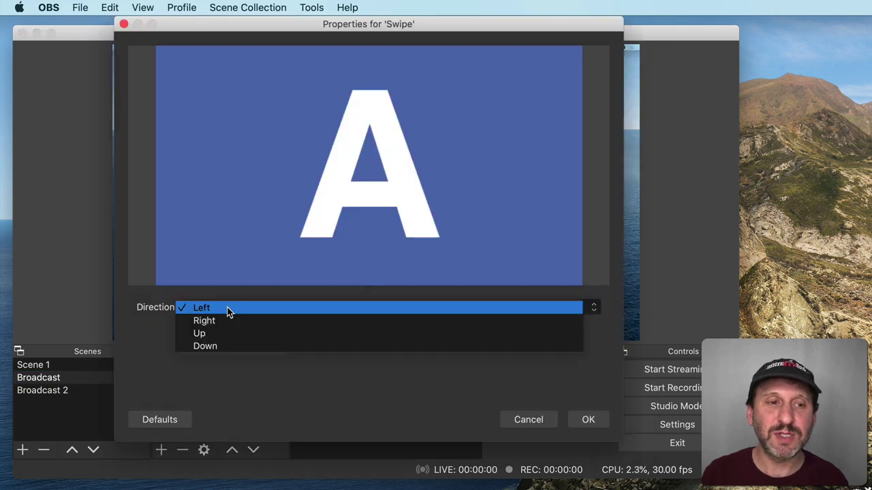
left_click(260, 346)
left_click(588, 419)
- Use Swipe as the scene transition and test it between Broadcast 2 and Broadcast
left_click(530, 369)
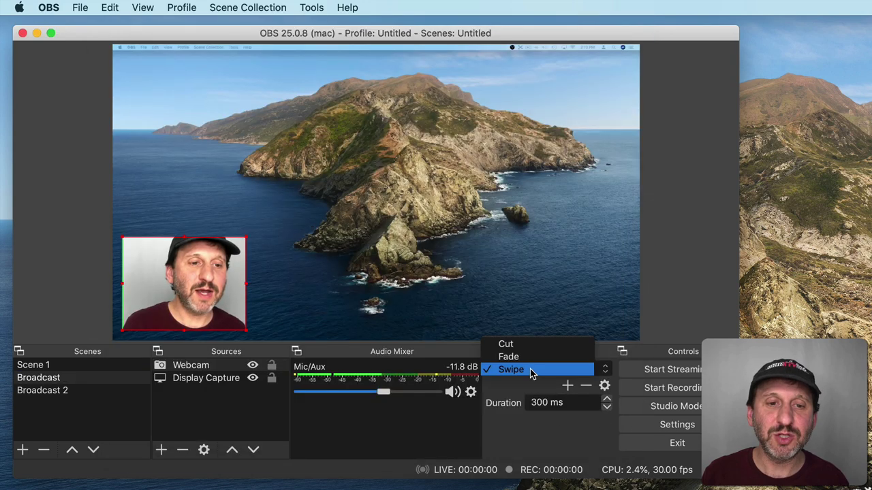
left_click(528, 370)
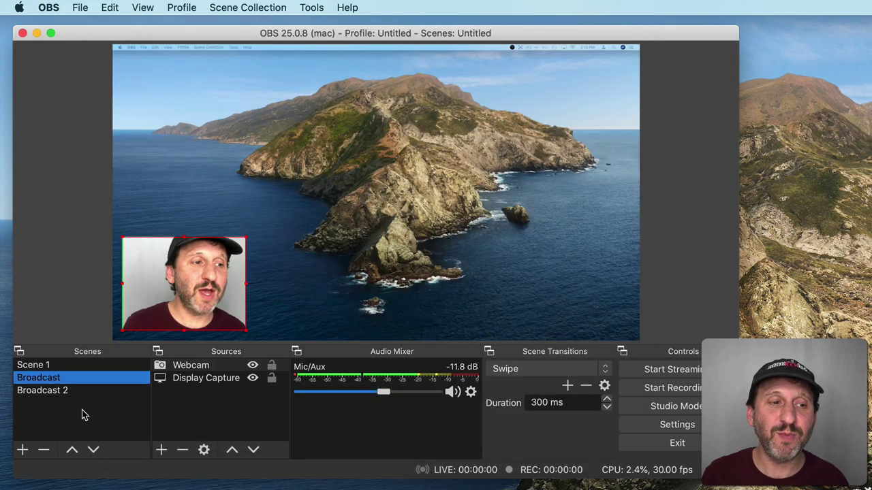
left_click(70, 390)
left_click(71, 379)
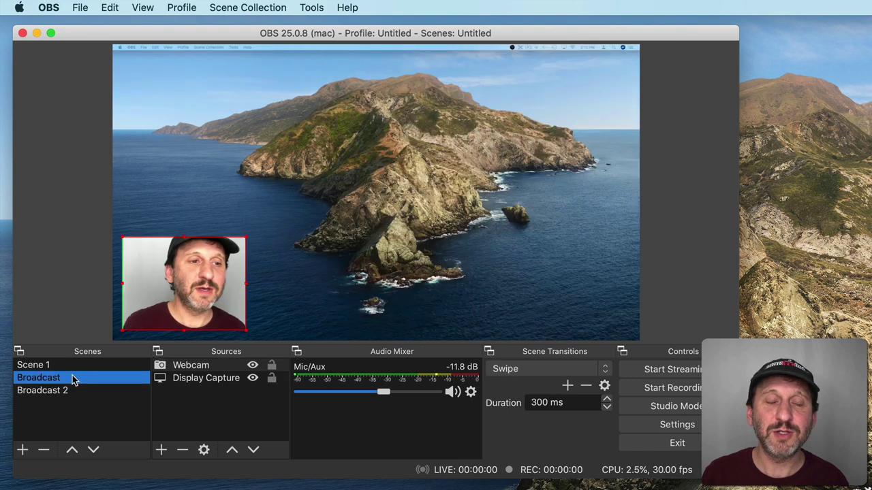
left_click(532, 369)
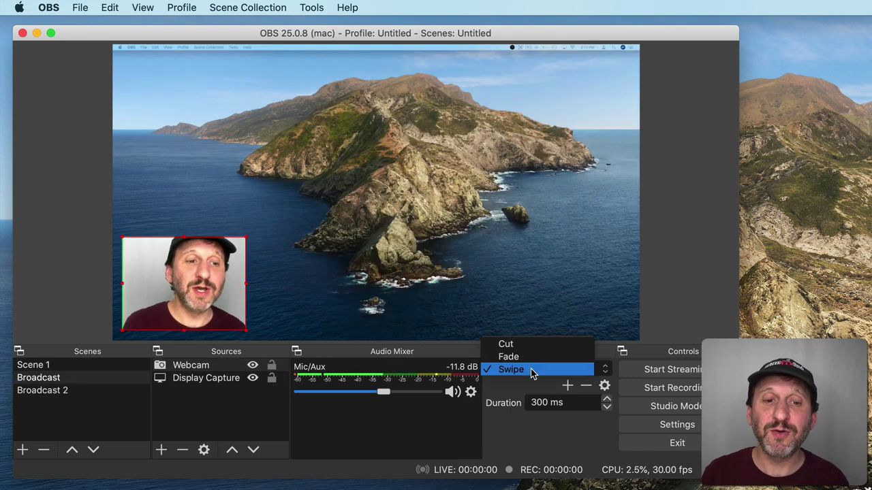
left_click(511, 289)
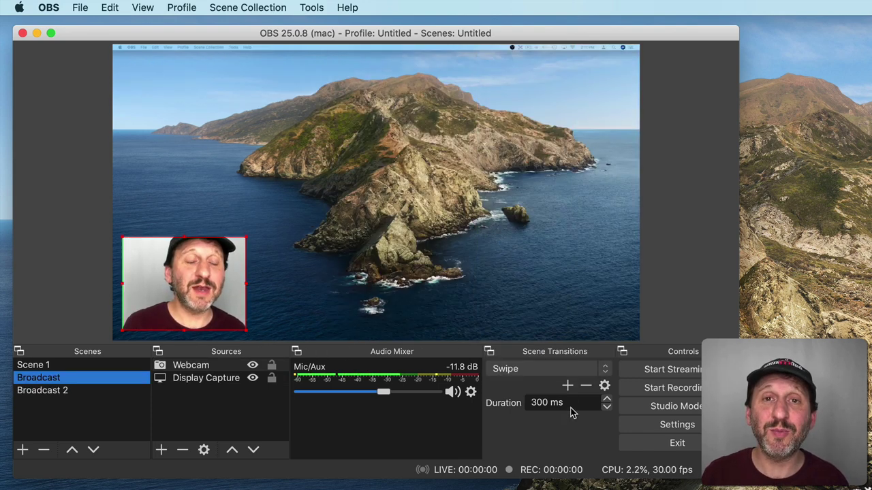